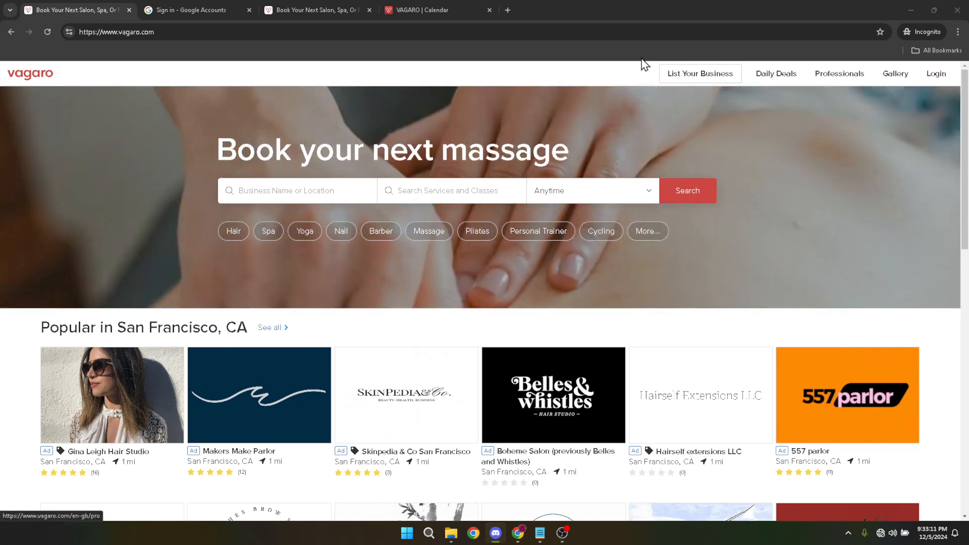
pyautogui.click(206, 3)
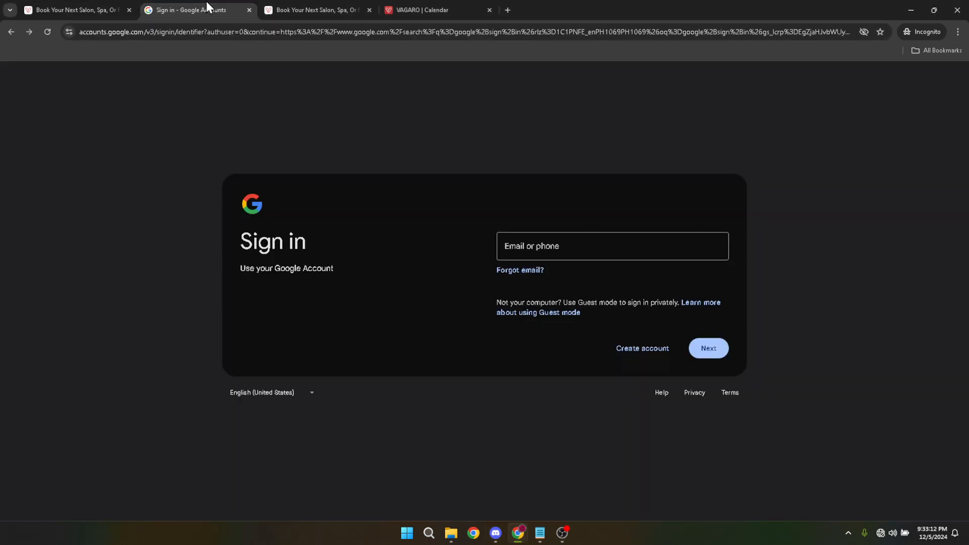
pyautogui.click(569, 237)
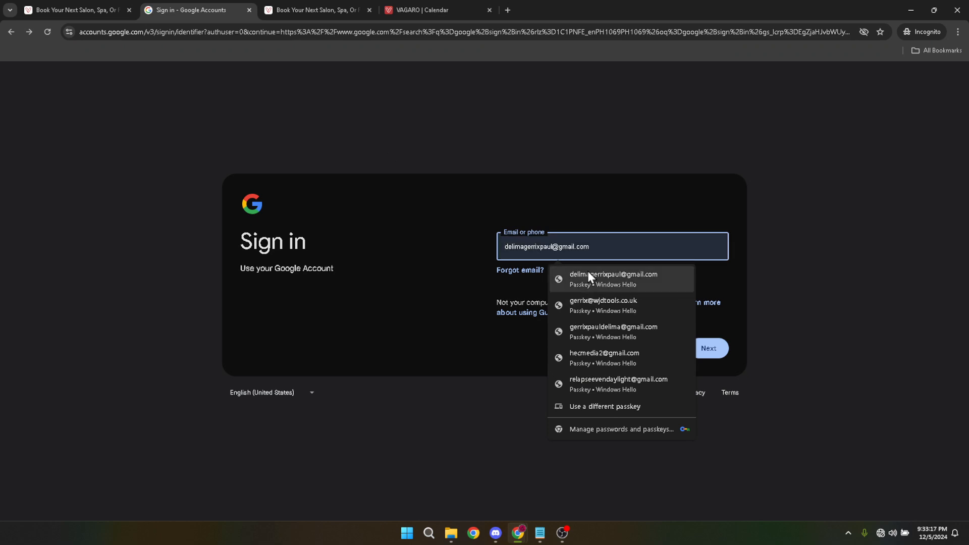
pyautogui.click(338, 8)
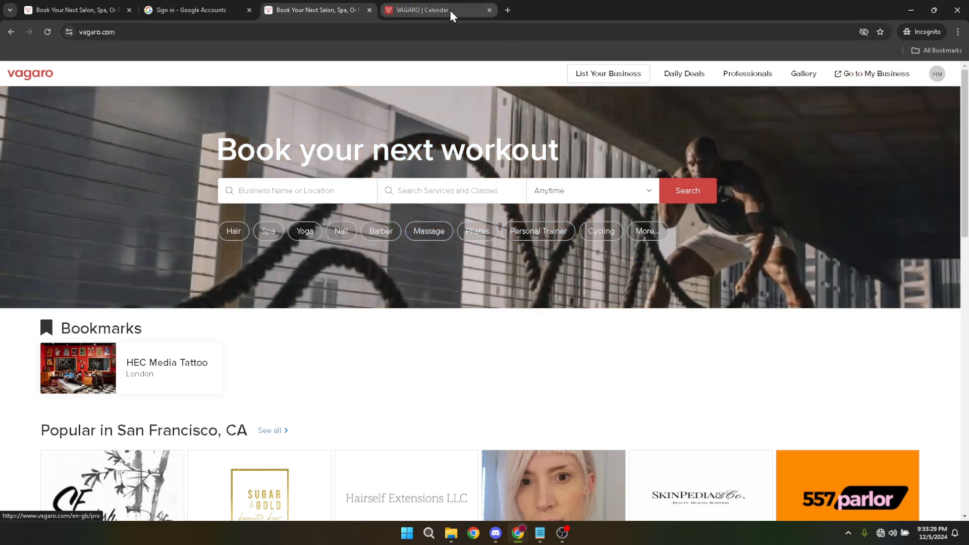
# Step: Open the Employee Profiles settings of the HEC Media Tattoo business and start adding a new employee
pyautogui.click(434, 8)
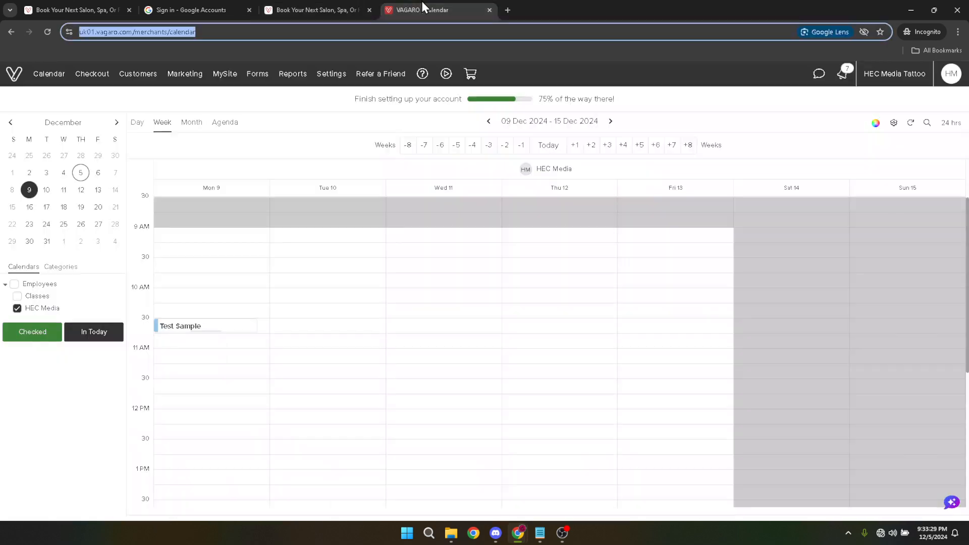
pyautogui.click(331, 75)
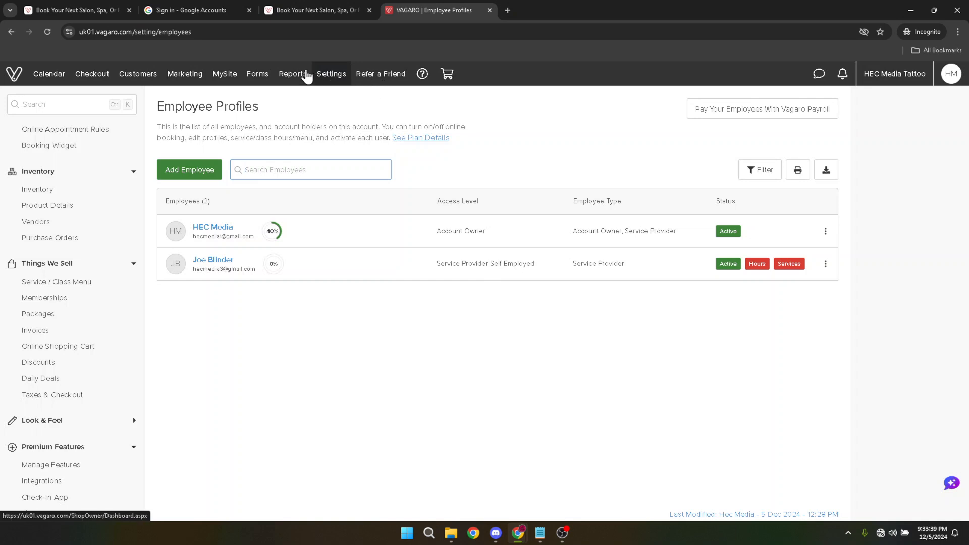
pyautogui.click(335, 75)
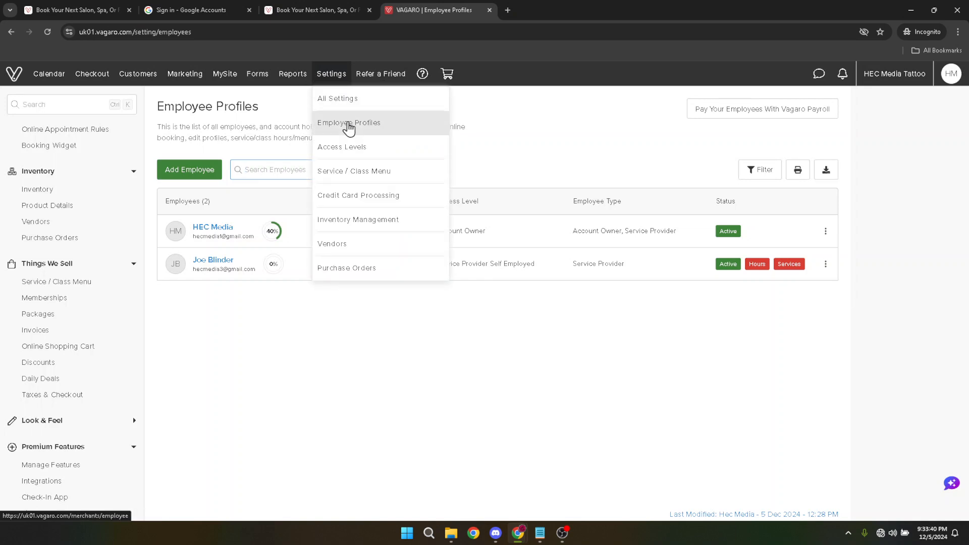
pyautogui.click(349, 127)
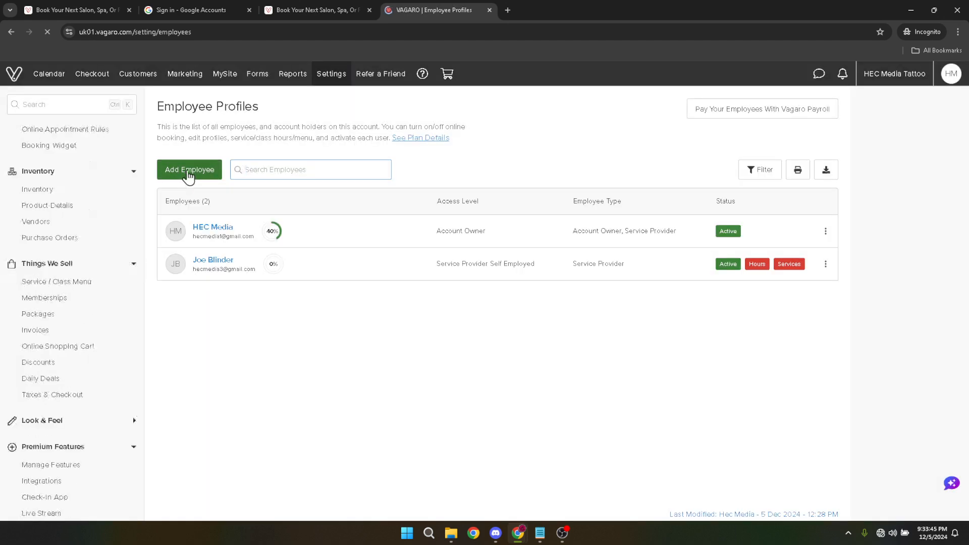
pyautogui.click(188, 173)
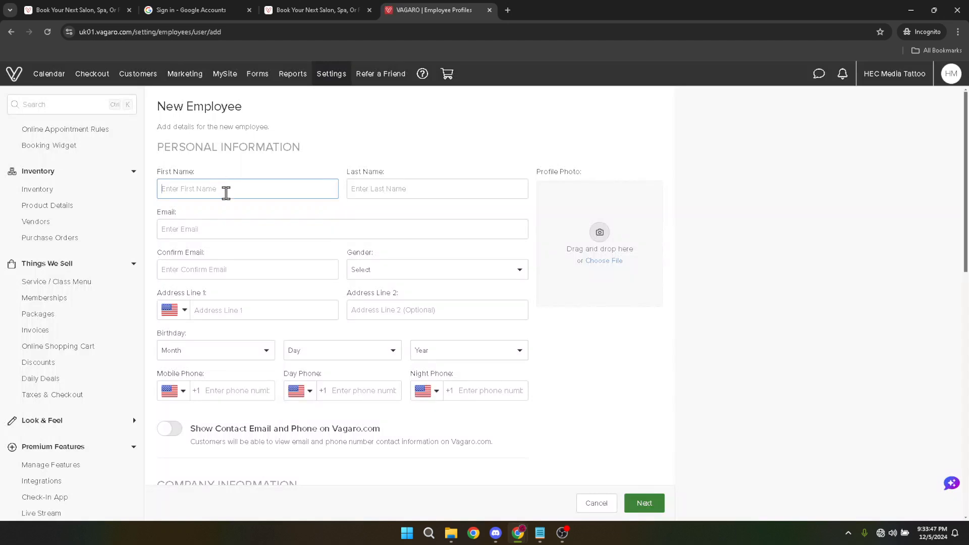
# Step: Enter the new employee's first name and last name in the personal information
pyautogui.click(226, 192)
pyautogui.write('Sa')
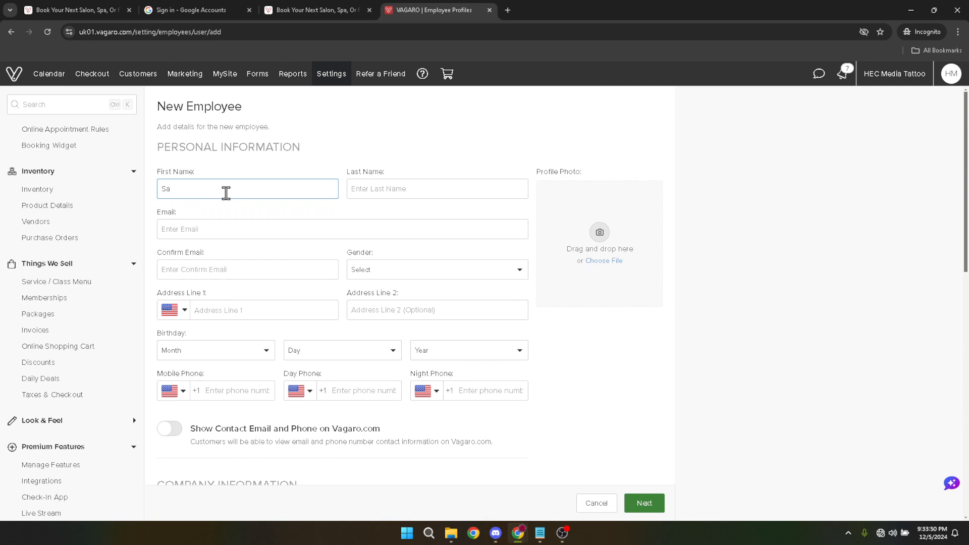
pyautogui.write('mper')
pyautogui.press('Tab')
pyautogui.write('Fl')
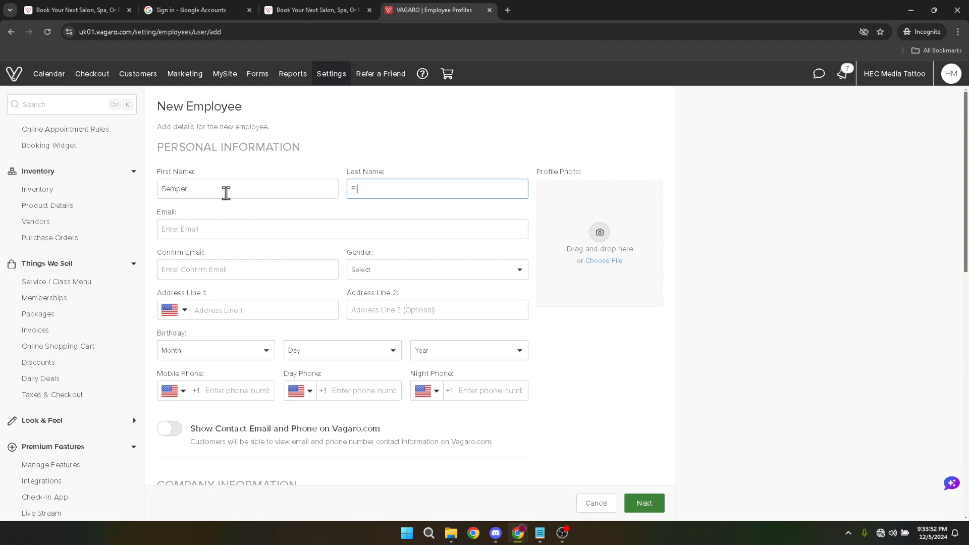
pyautogui.press('Tab')
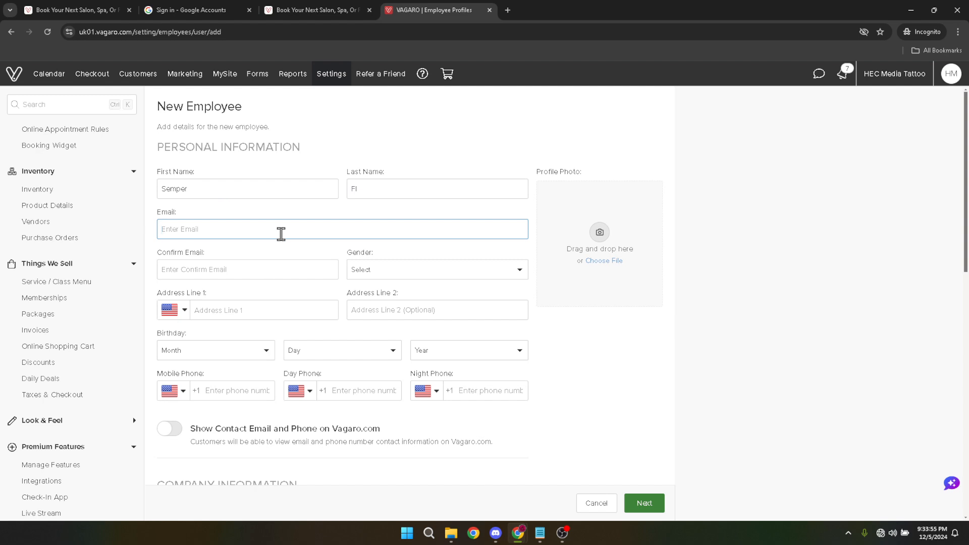
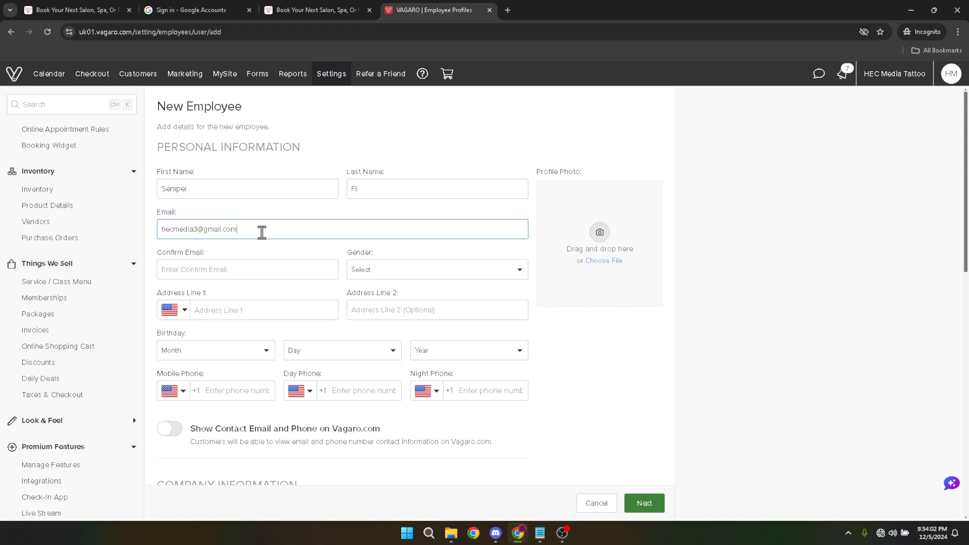
# Step: Enter the new employee's email address and copy it into the email confirmation
pyautogui.hotkey('ctrl', 'a')
pyautogui.hotkey('ctrl', 'c')
pyautogui.click(256, 268)
pyautogui.hotkey('ctrl', 'v')
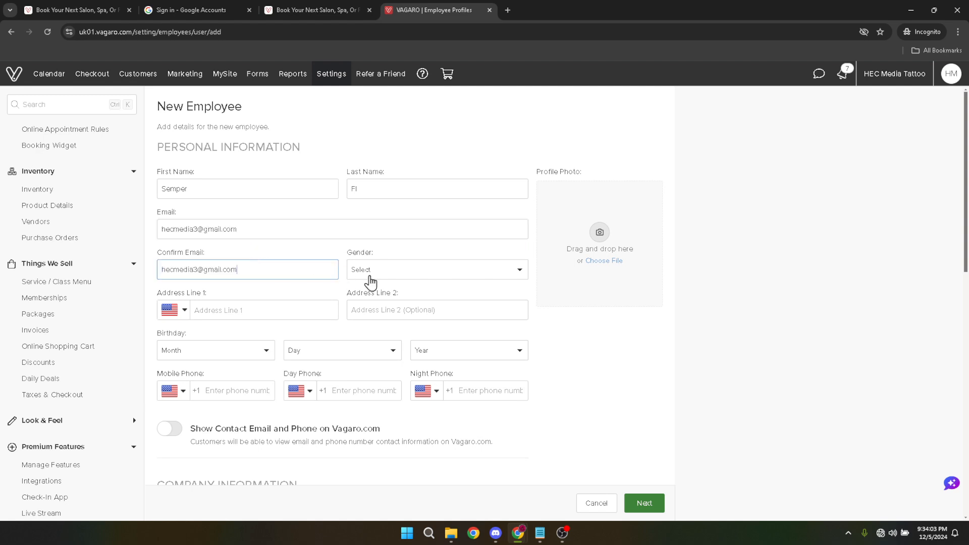
# Step: Set the employee's gender to Male and try to continue to the next page of the new employee form
pyautogui.click(405, 275)
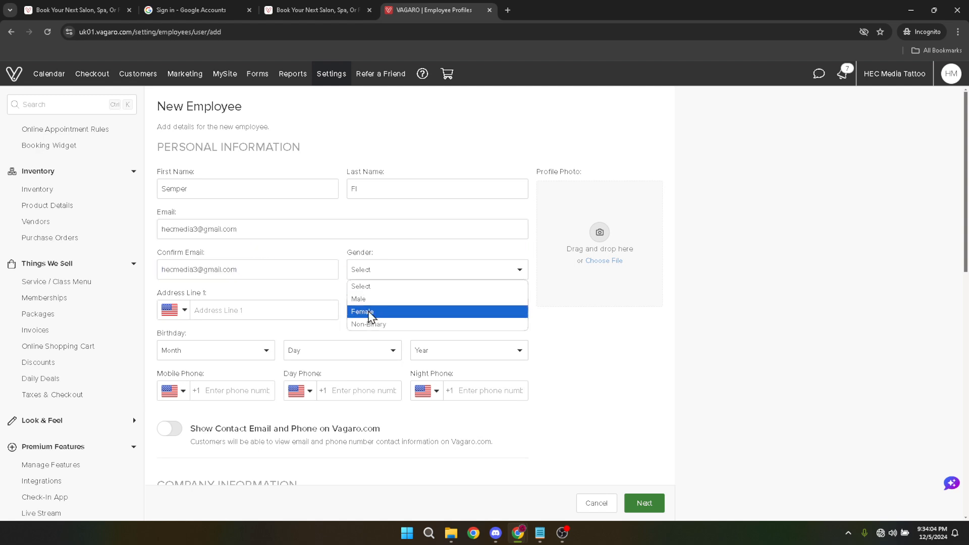
pyautogui.click(367, 299)
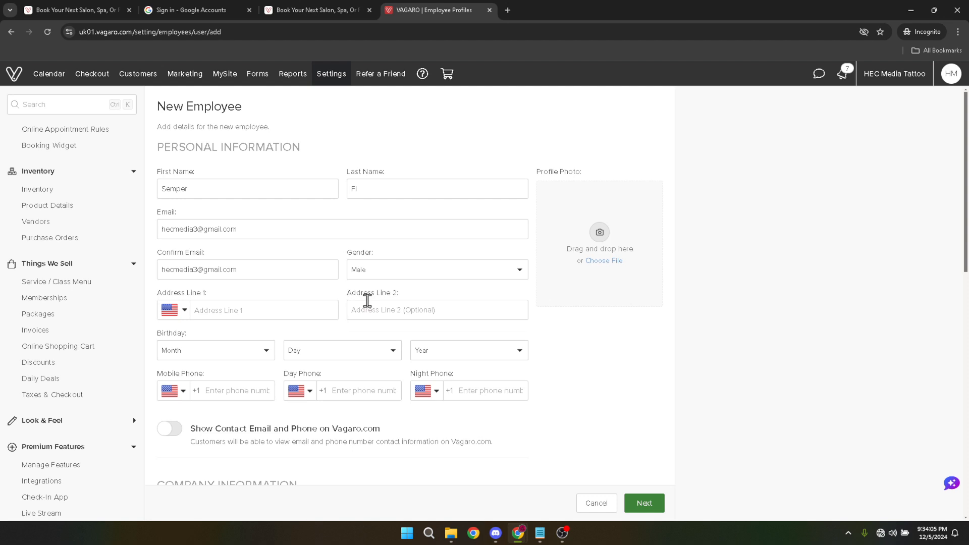
pyautogui.scroll(-2, 439, 313)
pyautogui.scroll(-5, 549, 396)
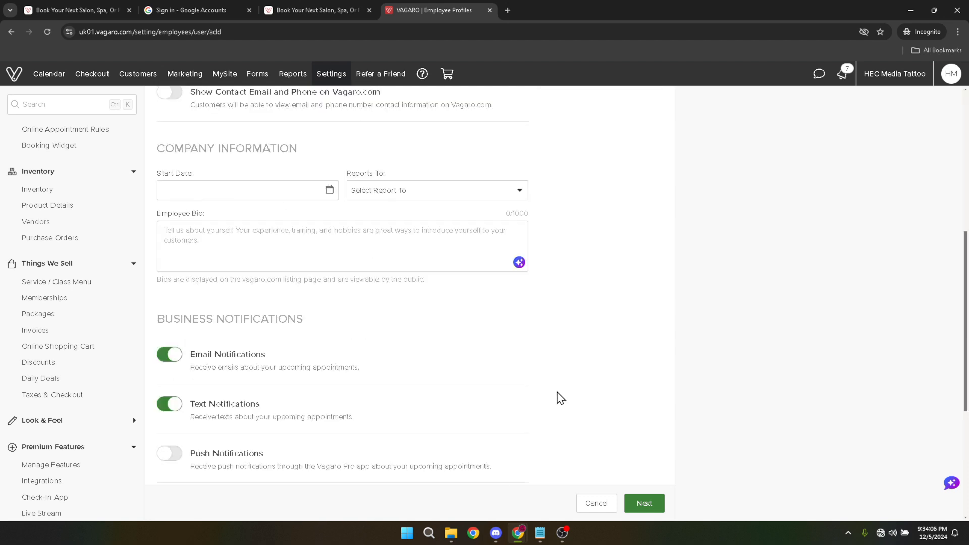
pyautogui.scroll(-3, 608, 449)
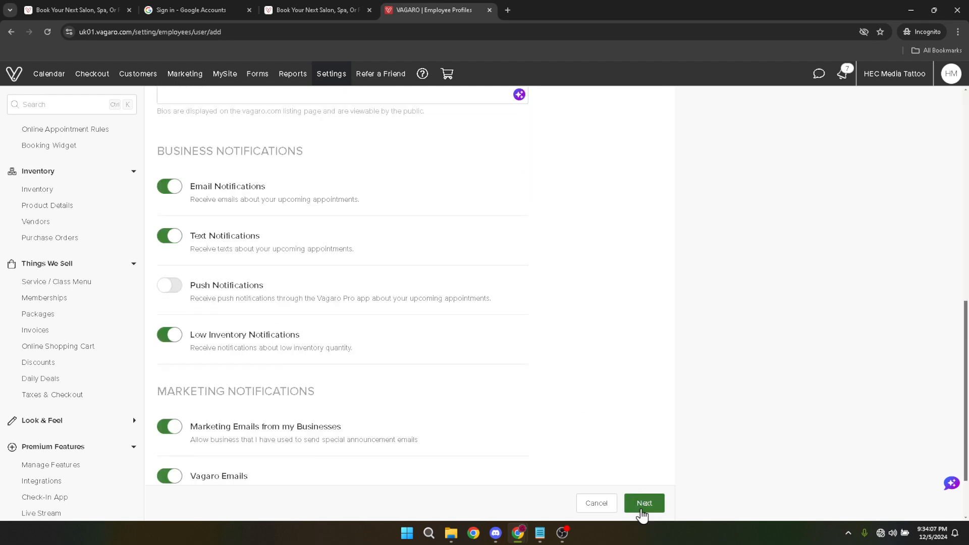
pyautogui.click(643, 504)
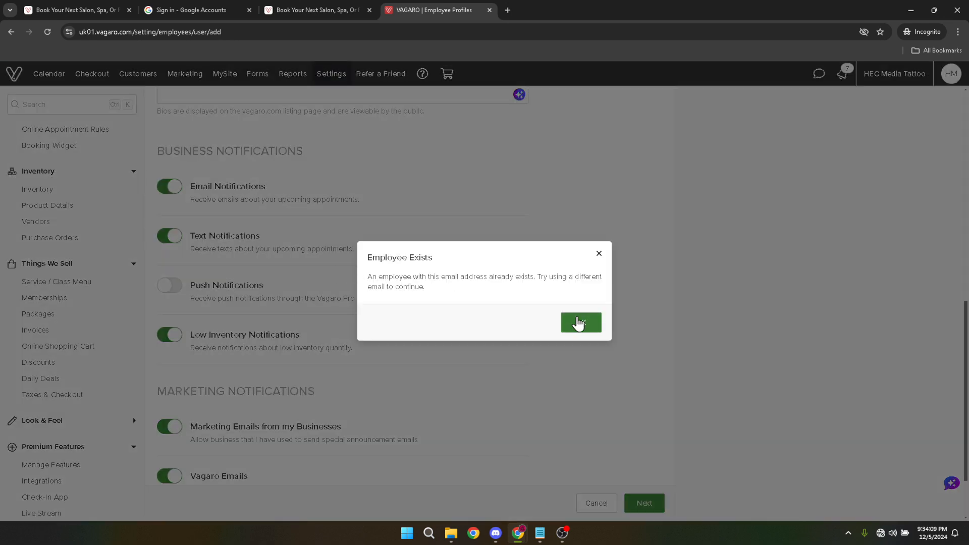
pyautogui.click(578, 323)
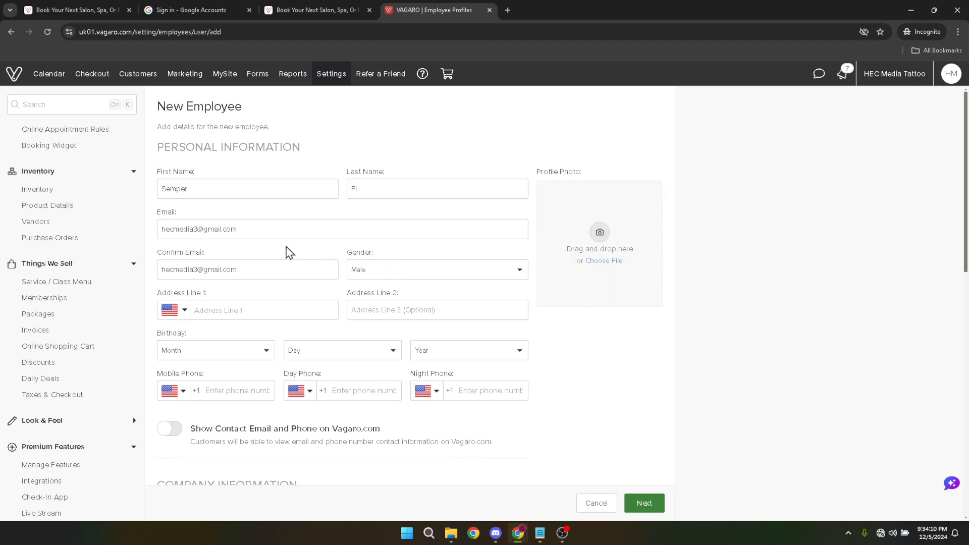
# Step: Change the employee's email and its confirmation to a different address and continue to the login information
pyautogui.click(194, 228)
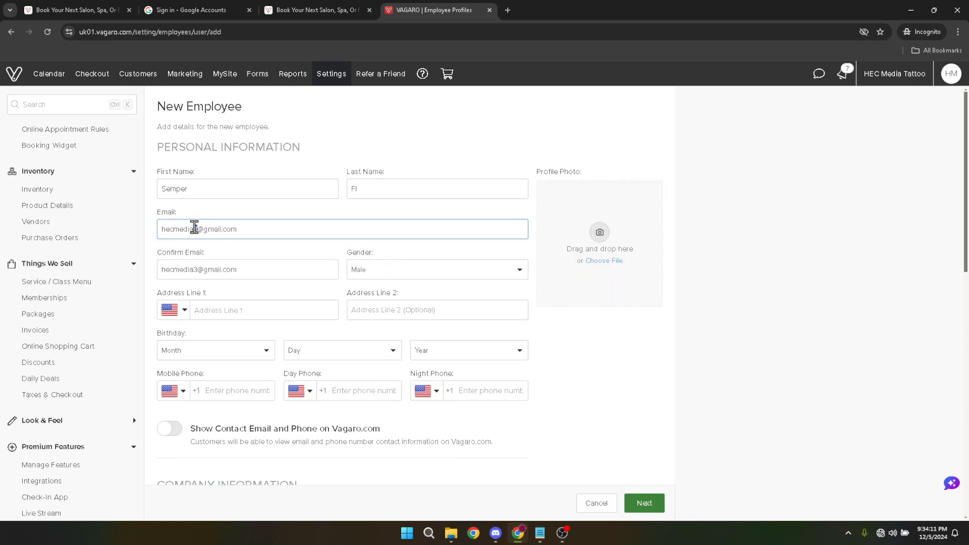
pyautogui.moveTo(192, 229); pyautogui.dragTo(197, 228)
pyautogui.write('4')
pyautogui.scroll(-12, 498, 275)
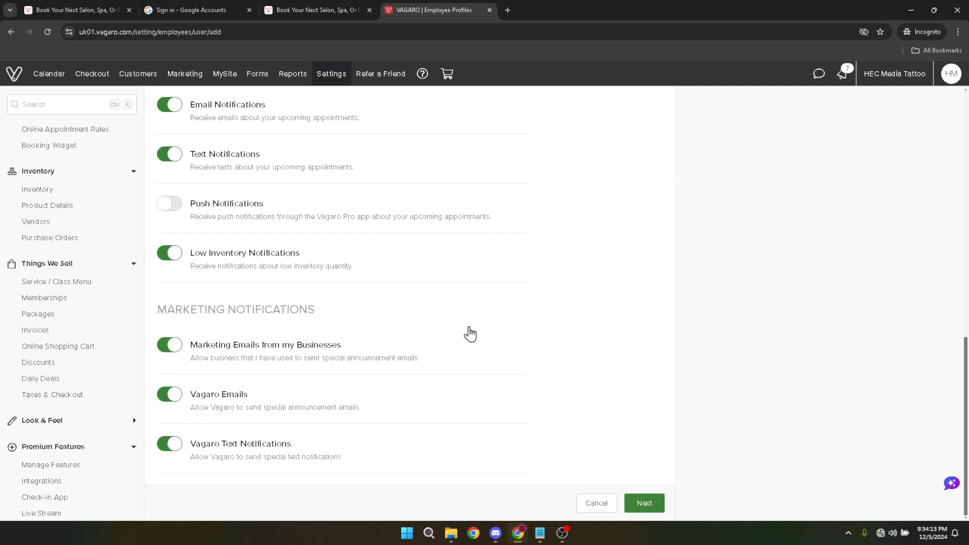
pyautogui.scroll(12, 470, 334)
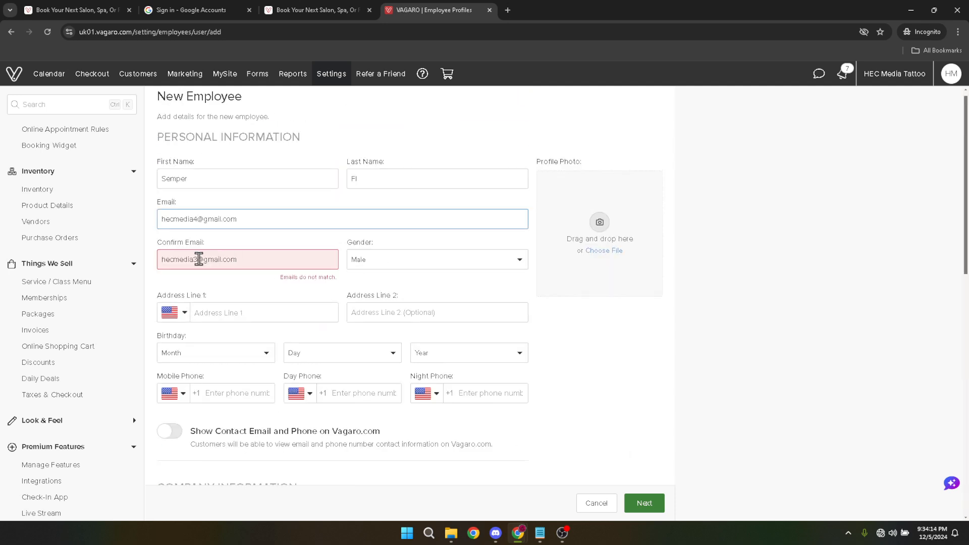
pyautogui.moveTo(198, 259); pyautogui.dragTo(194, 259)
pyautogui.write('4')
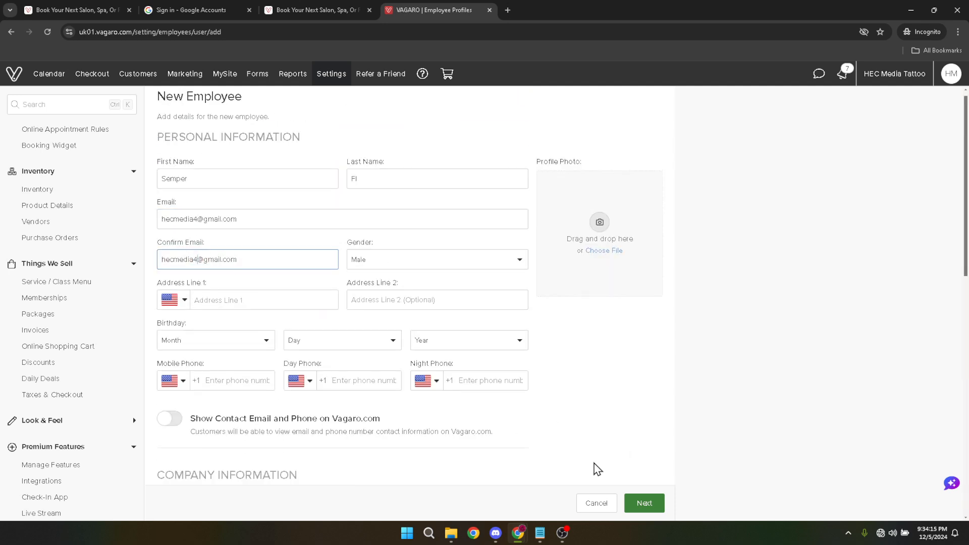
pyautogui.click(643, 502)
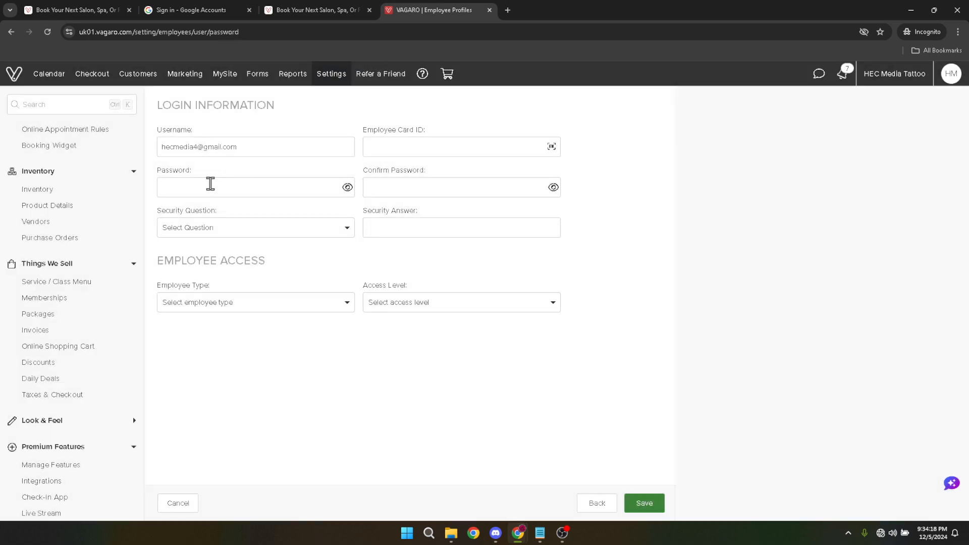
# Step: Enter the employee's account password and fill in the password confirmation
pyautogui.click(213, 185)
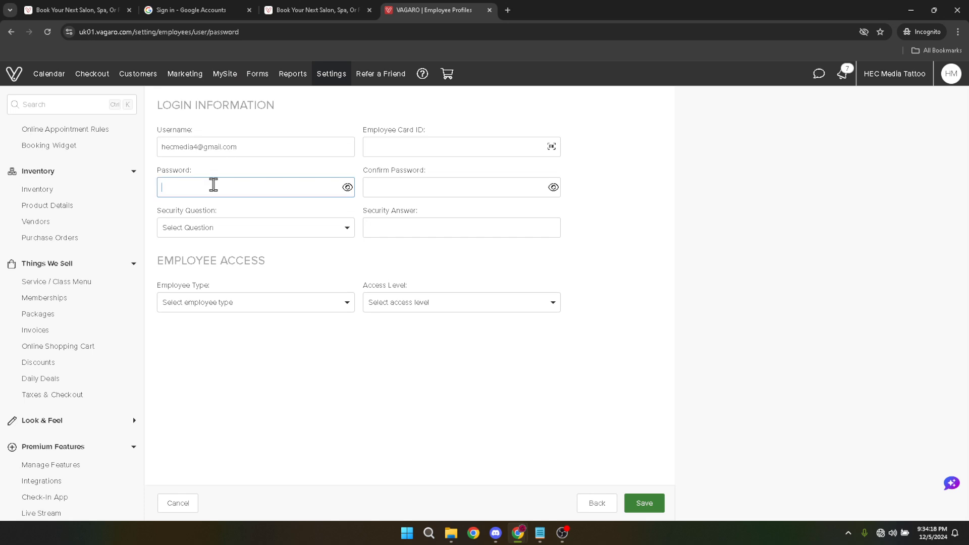
pyautogui.write('••')
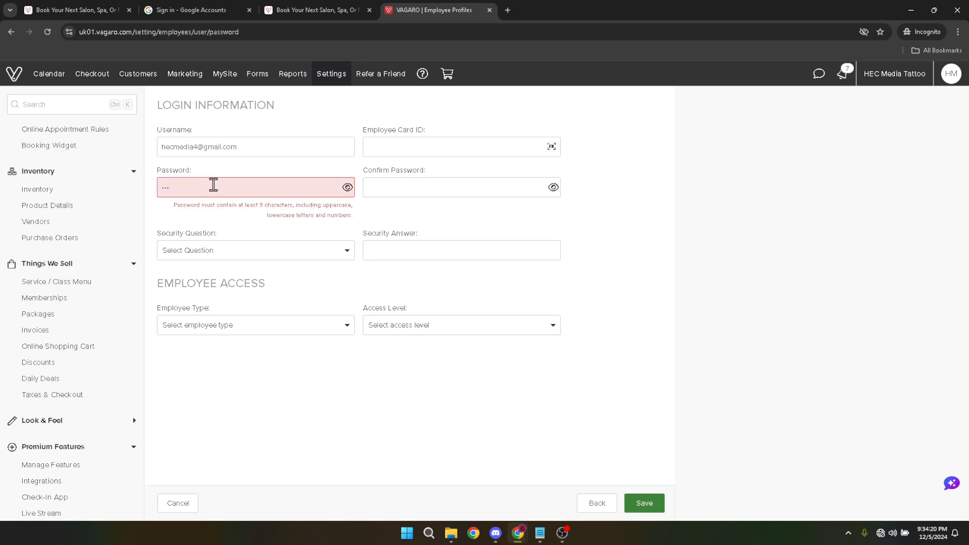
pyautogui.write('•••••••••••')
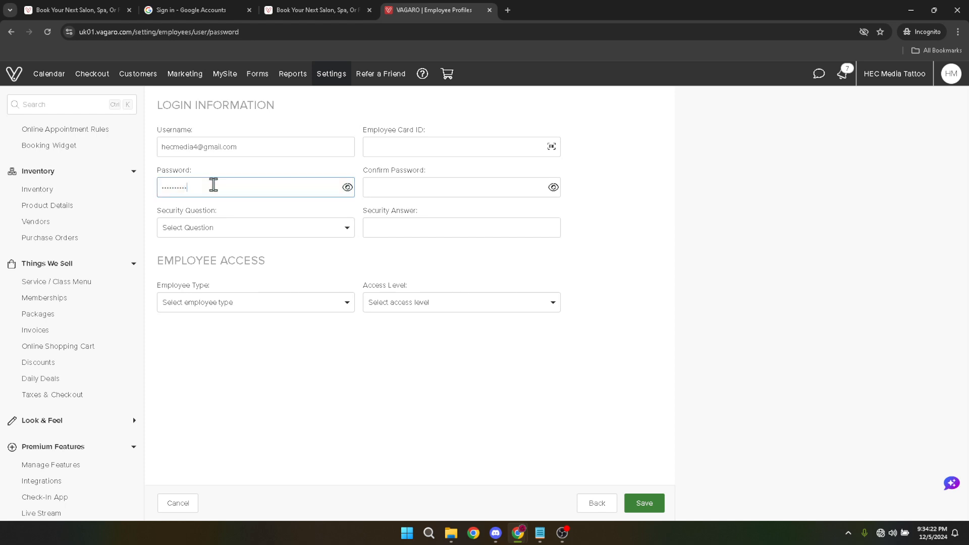
pyautogui.press('Tab')
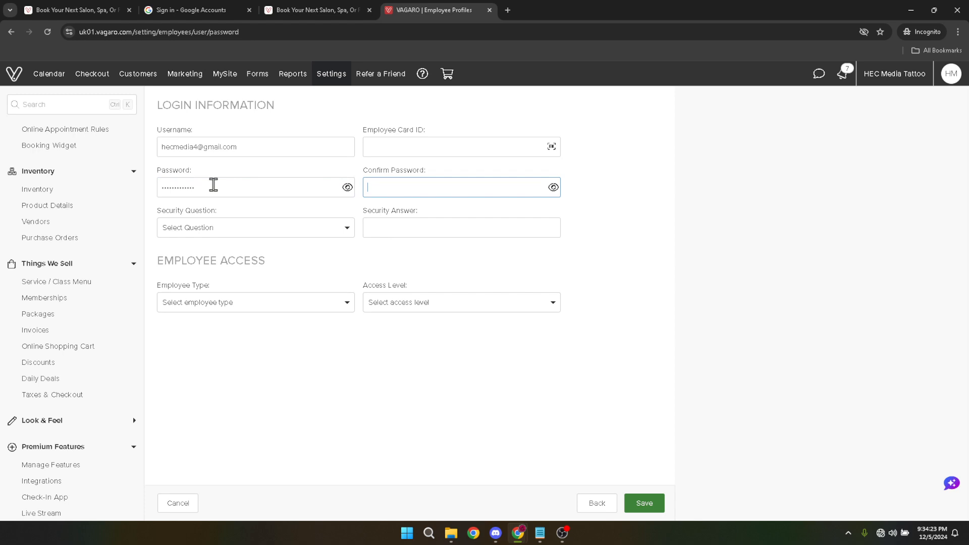
pyautogui.write('••••••')
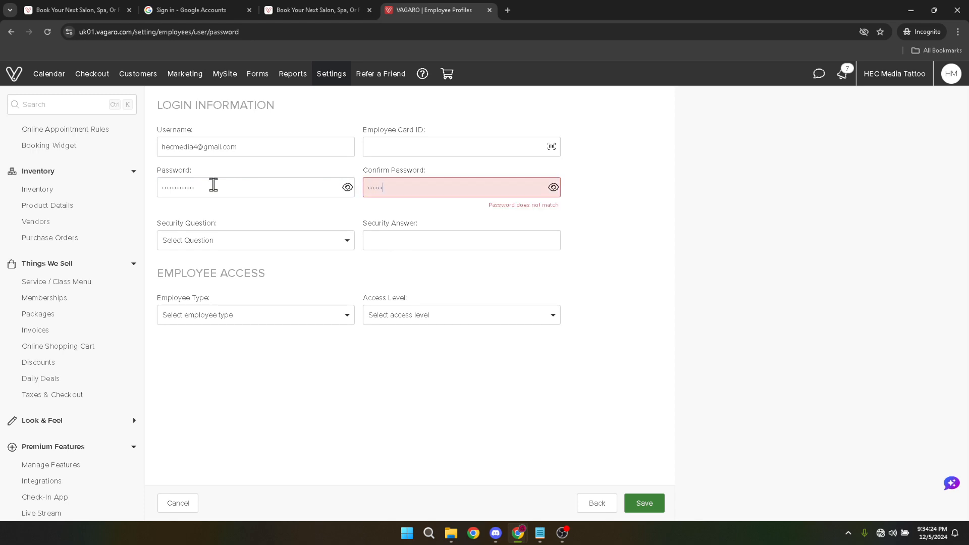
pyautogui.write('•••••••')
# Step: Reveal both password entries and correct the password confirmation to match the account password
pyautogui.click(239, 242)
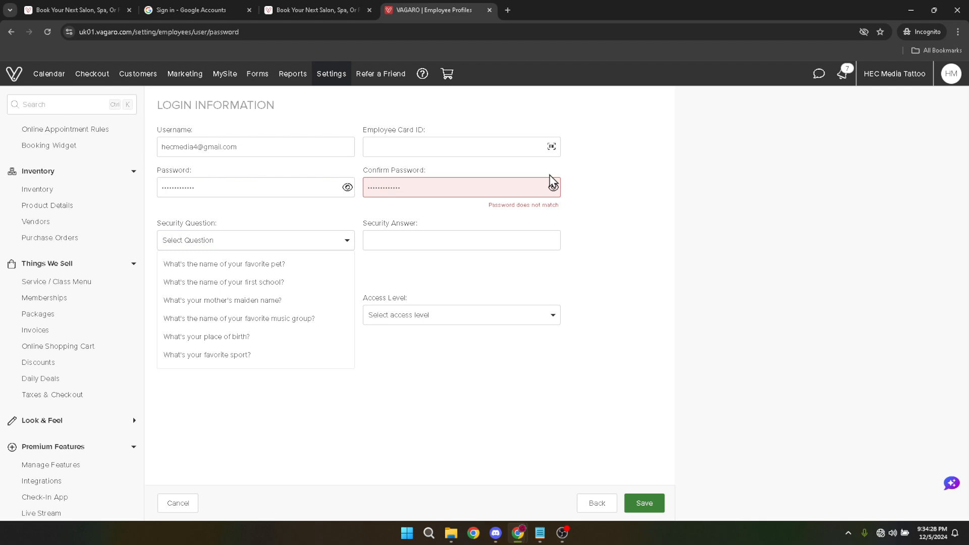
pyautogui.click(517, 188)
pyautogui.click(553, 188)
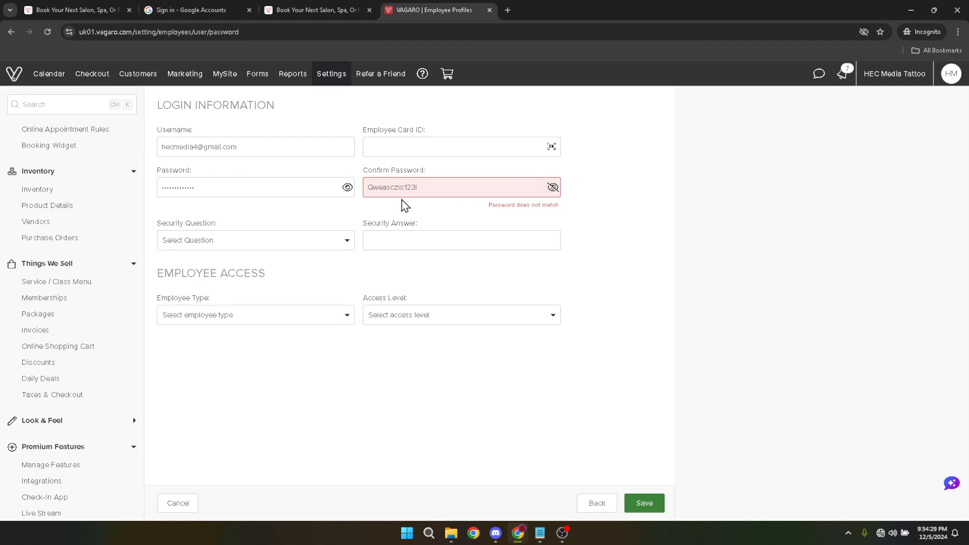
pyautogui.click(344, 188)
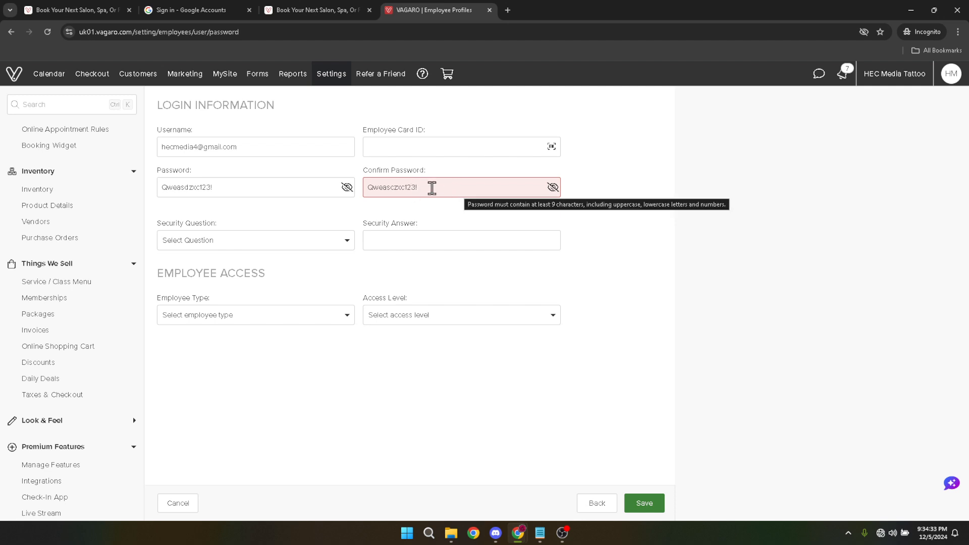
pyautogui.click(390, 187)
pyautogui.press('BackSpace')
pyautogui.write('c')
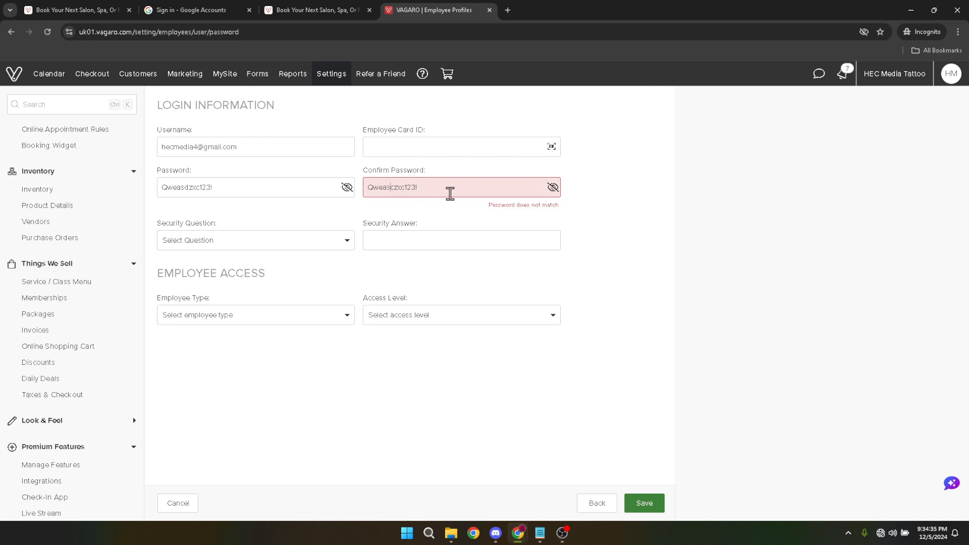
pyautogui.press('BackSpace')
pyautogui.write('d')
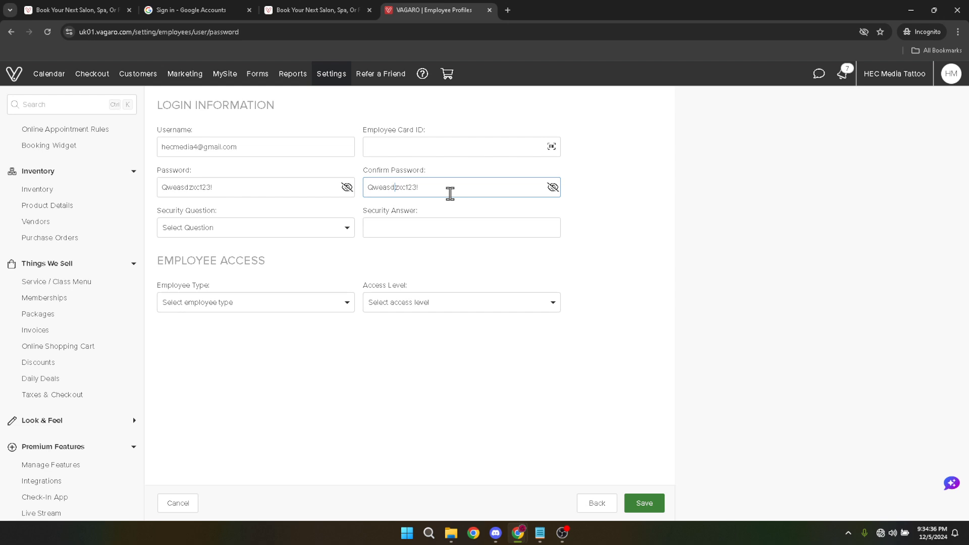
# Step: Choose the security question about the name of the favorite pet and fill in the security answer
pyautogui.click(245, 233)
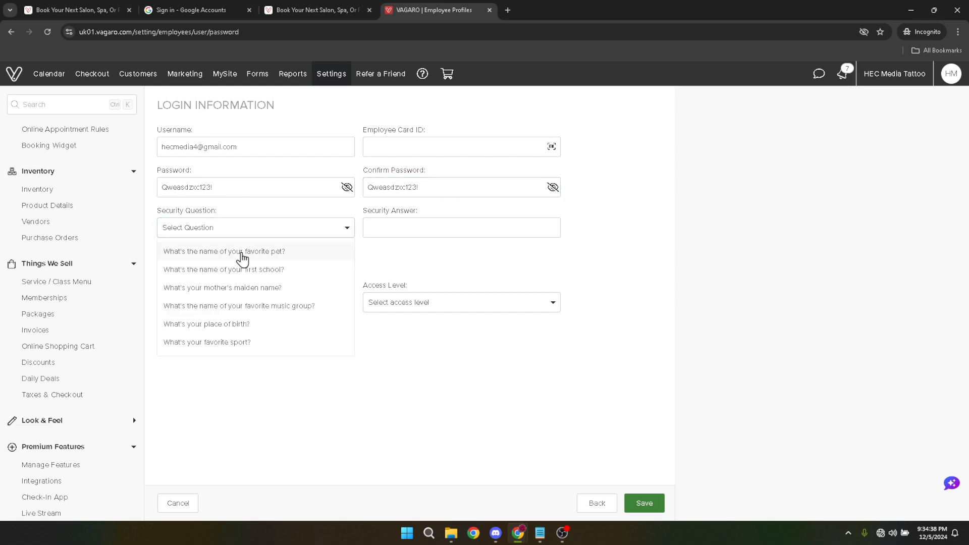
pyautogui.click(242, 251)
pyautogui.click(408, 227)
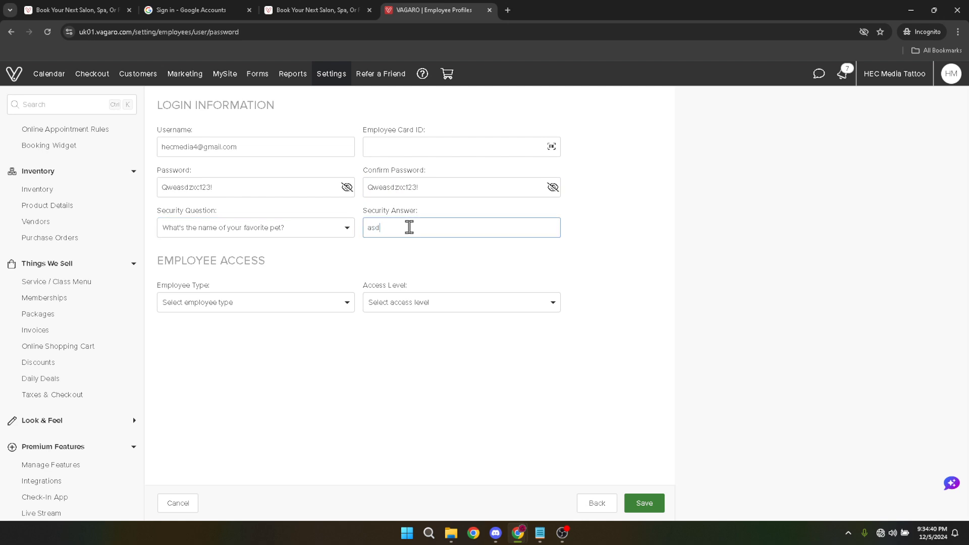
# Step: Set the employee type to Account Admin with access level Service Provider Self Employed, and confirm the additional license charge
pyautogui.click(272, 306)
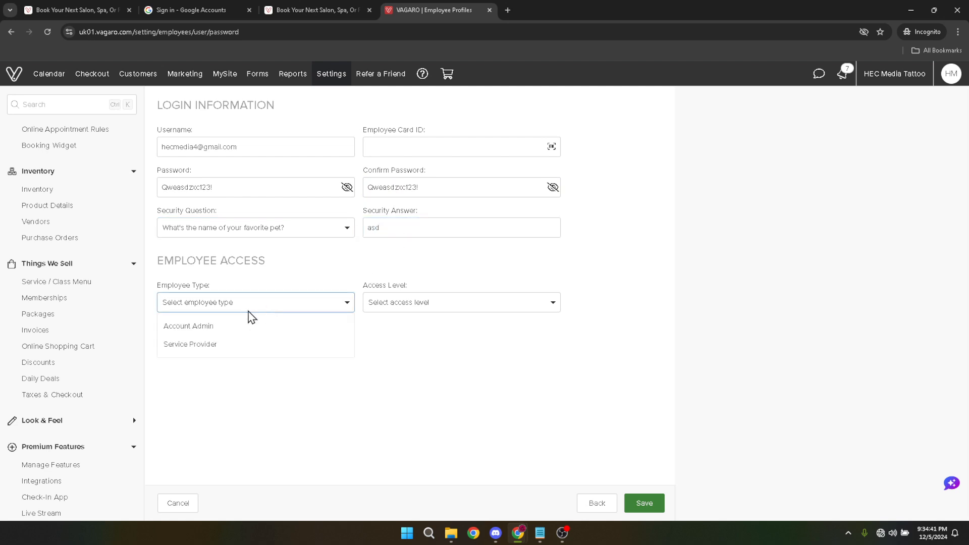
pyautogui.click(218, 333)
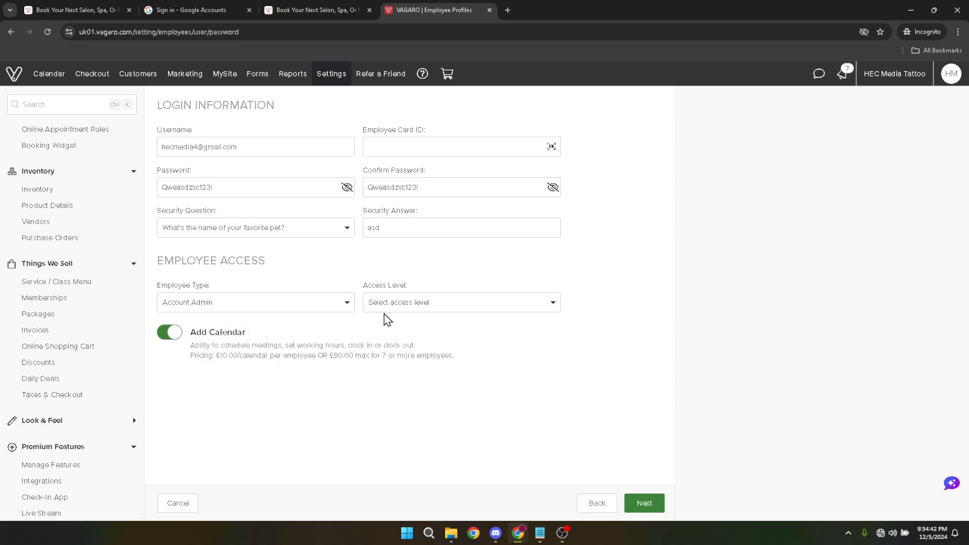
pyautogui.click(404, 303)
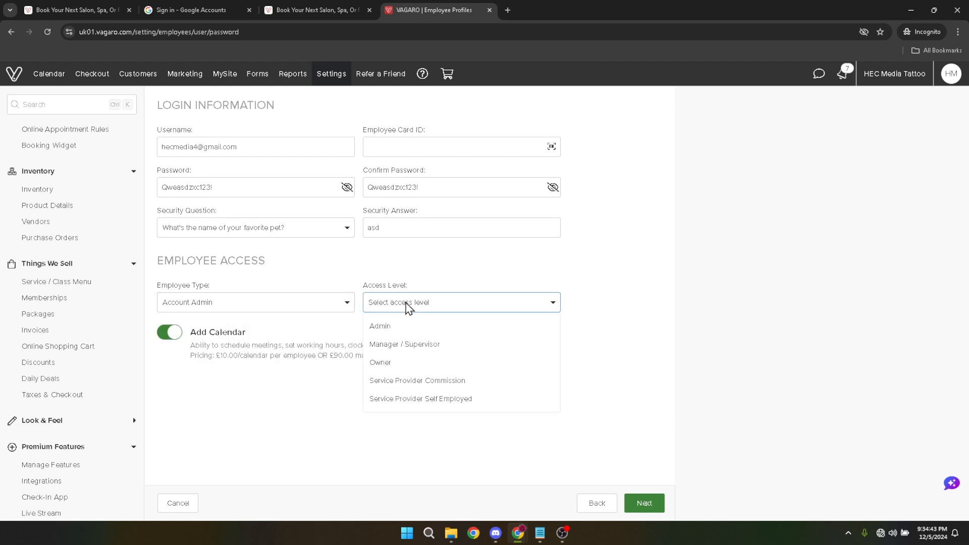
pyautogui.click(408, 348)
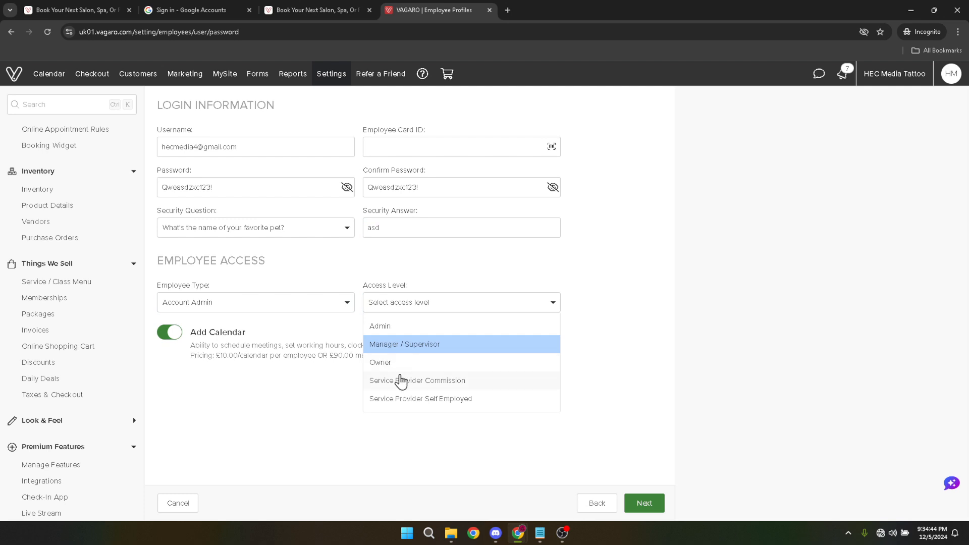
pyautogui.click(419, 398)
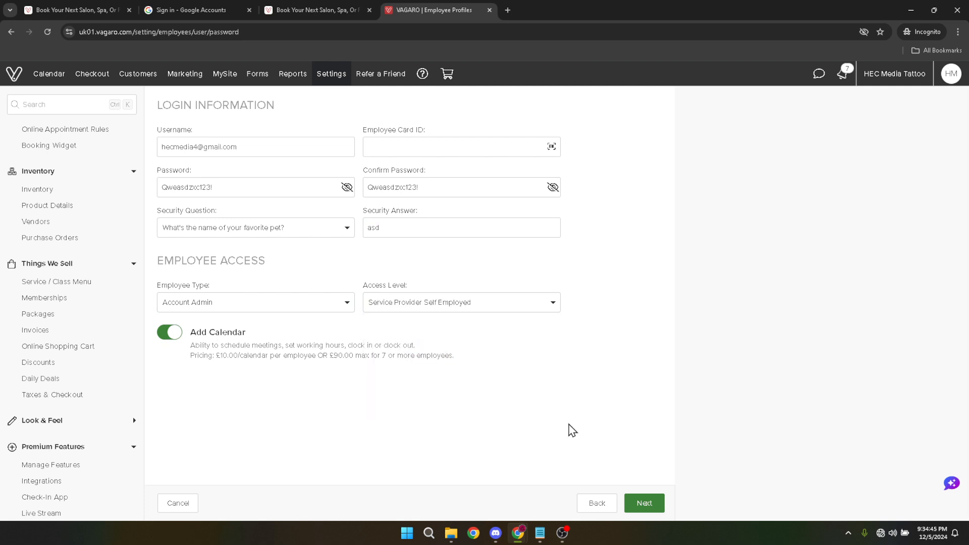
pyautogui.click(643, 506)
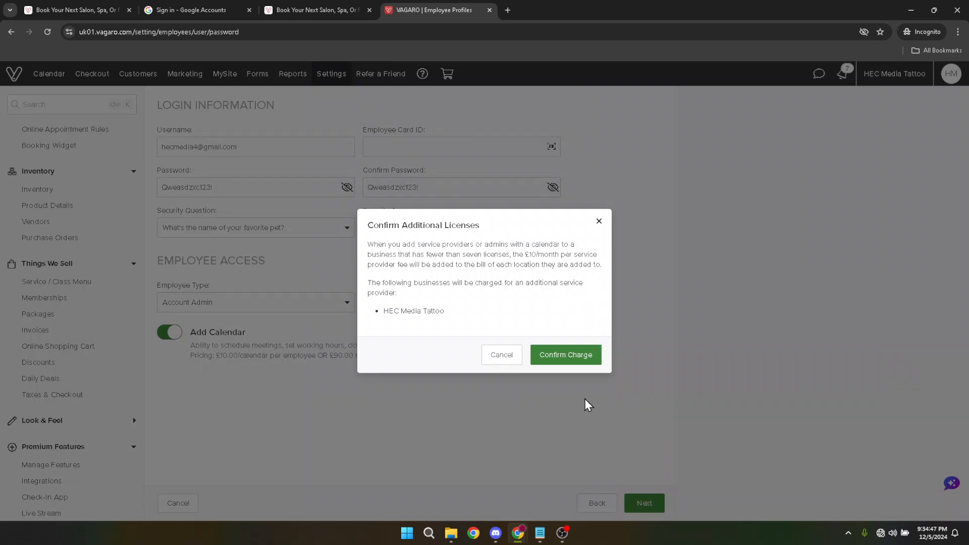
pyautogui.click(569, 356)
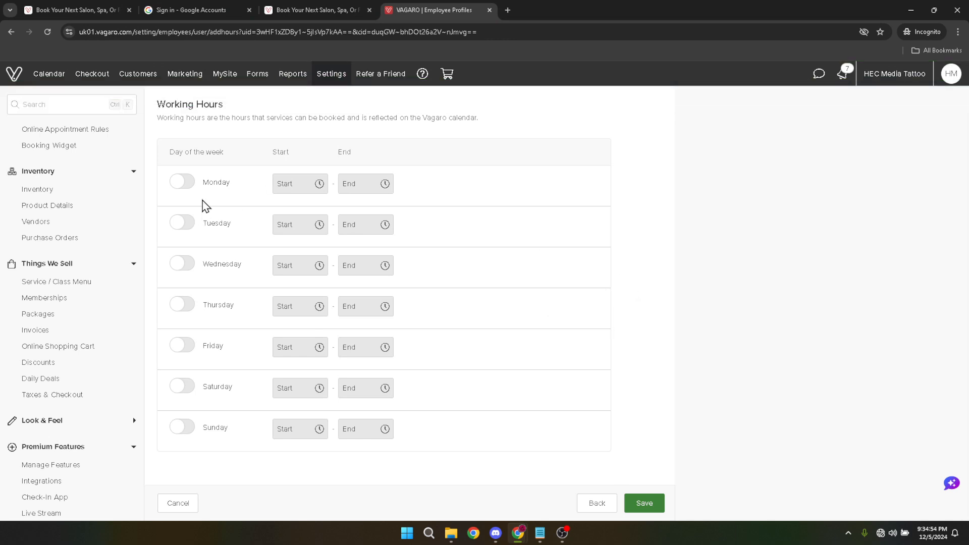
# Step: Enable Monday as a working day in the employee's working hours
pyautogui.click(194, 183)
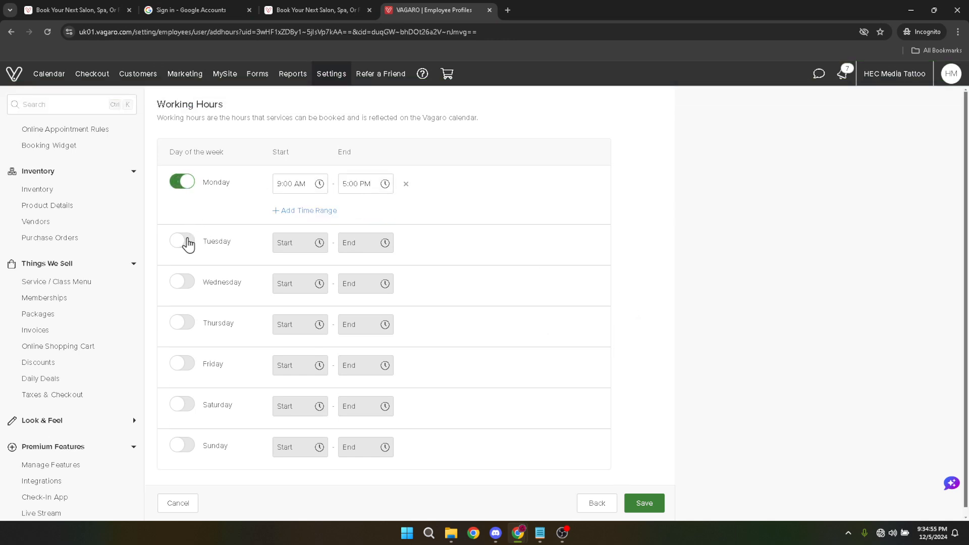